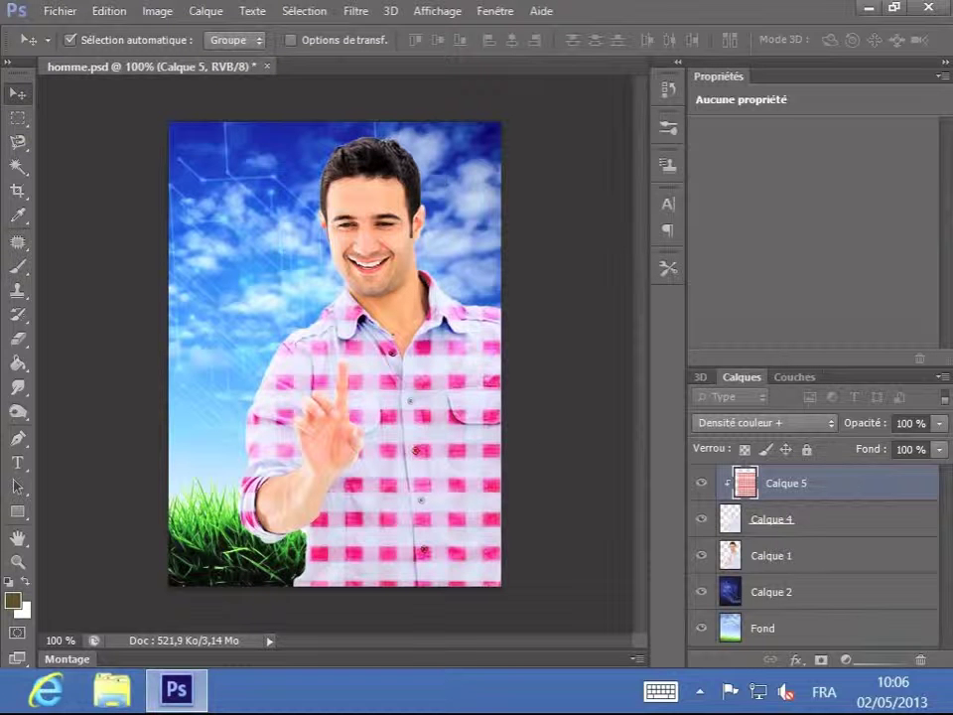
- Add a Luminosité/Contraste adjustment layer directly above Calque 2
{"action": "left_click", "coordinate": [824, 593]}
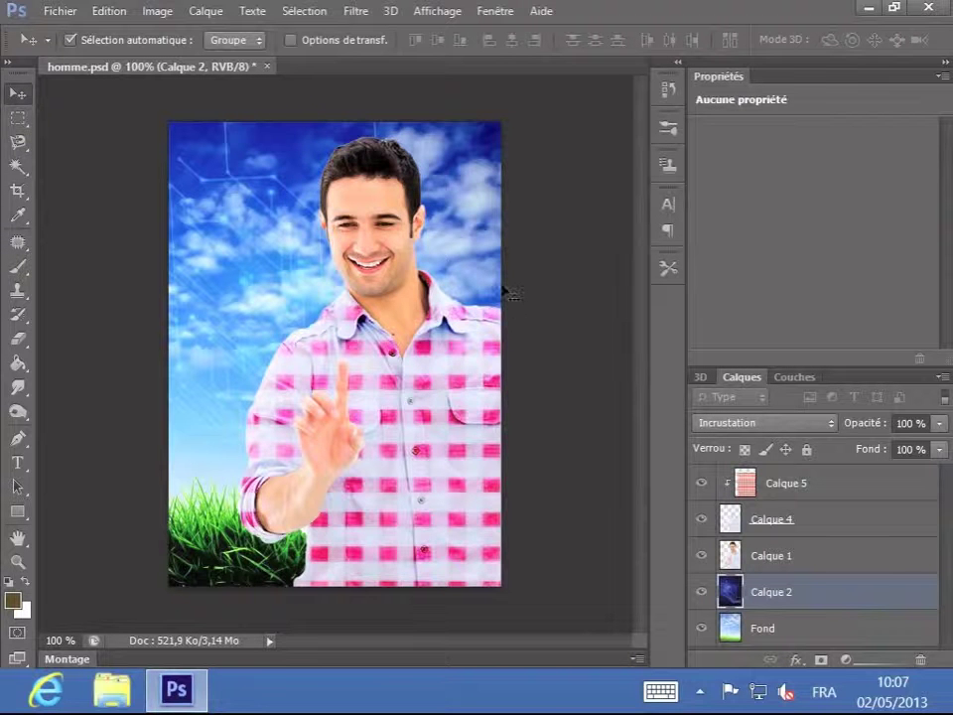
{"action": "left_click", "coordinate": [213, 13]}
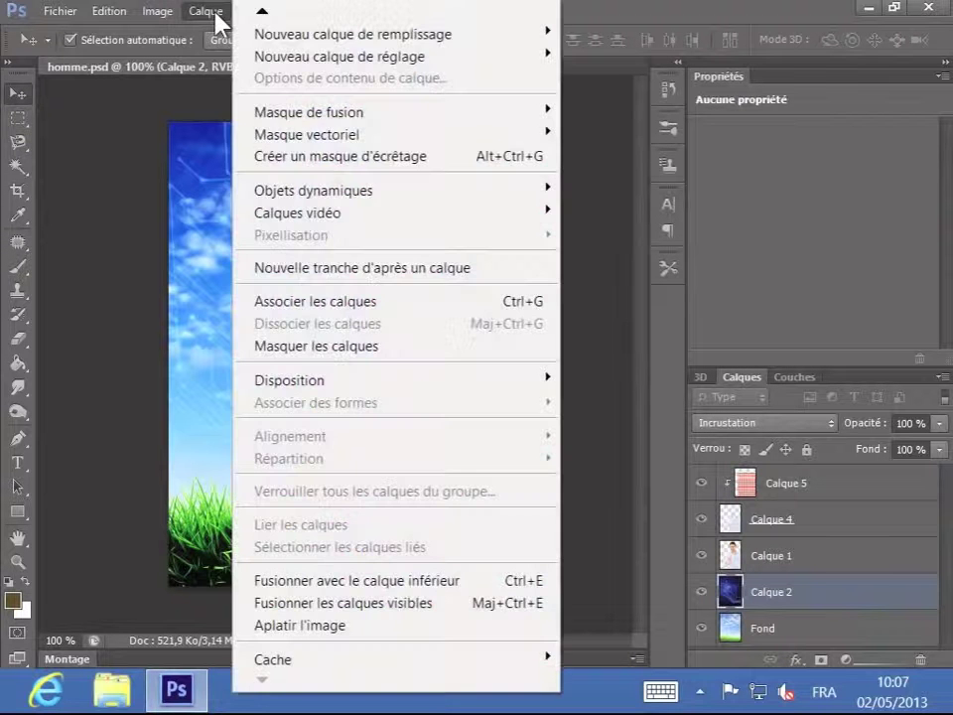
{"action": "mouse_move", "coordinate": [278, 57]}
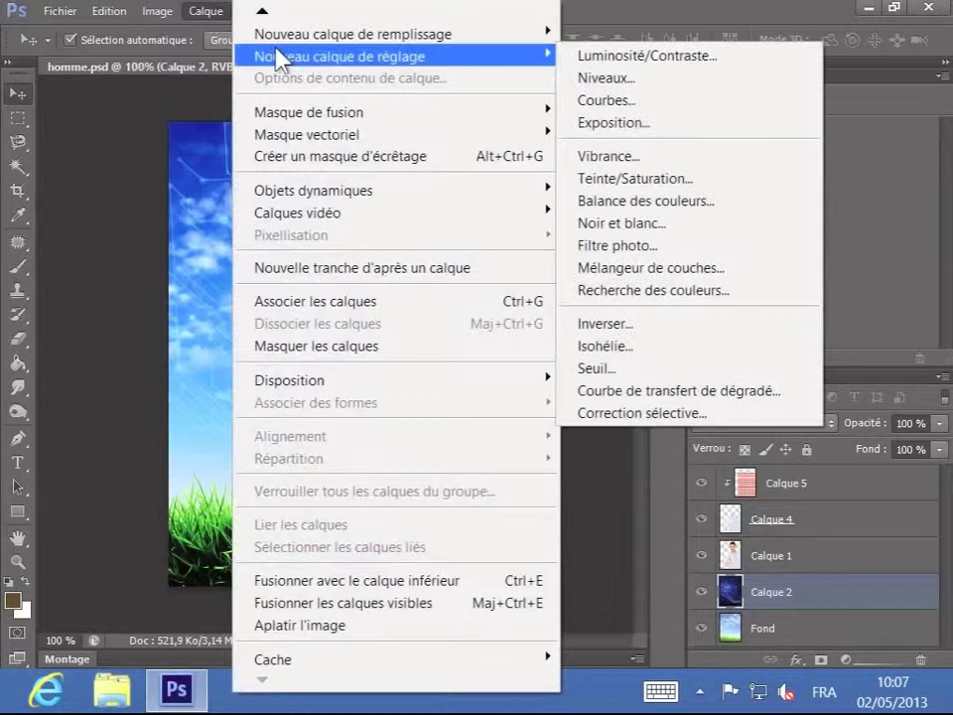
{"action": "left_click", "coordinate": [845, 659]}
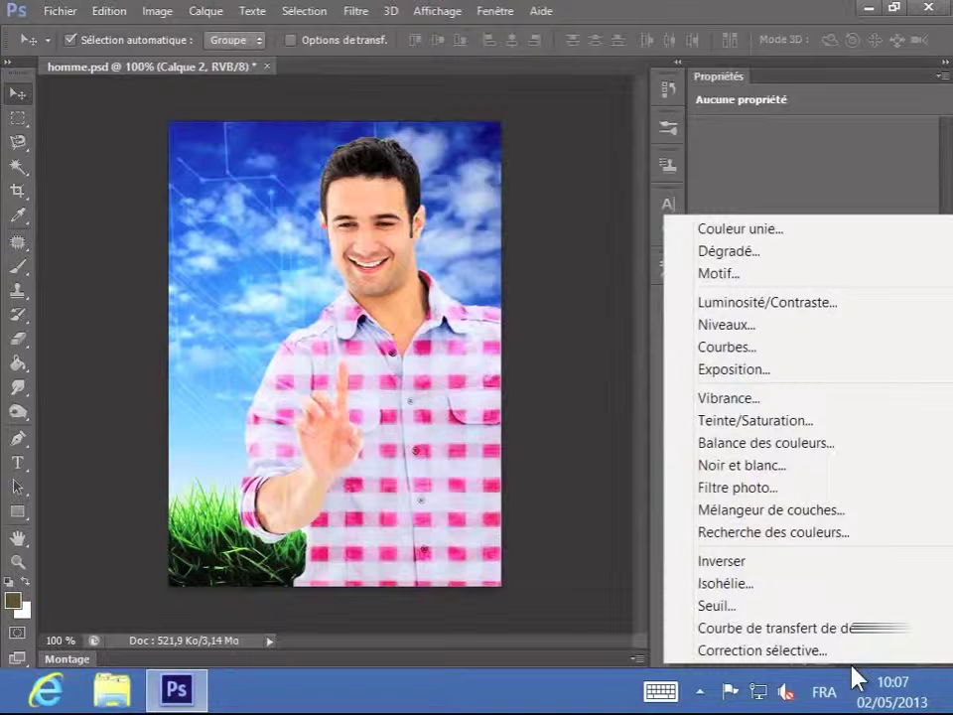
{"action": "left_click", "coordinate": [743, 304]}
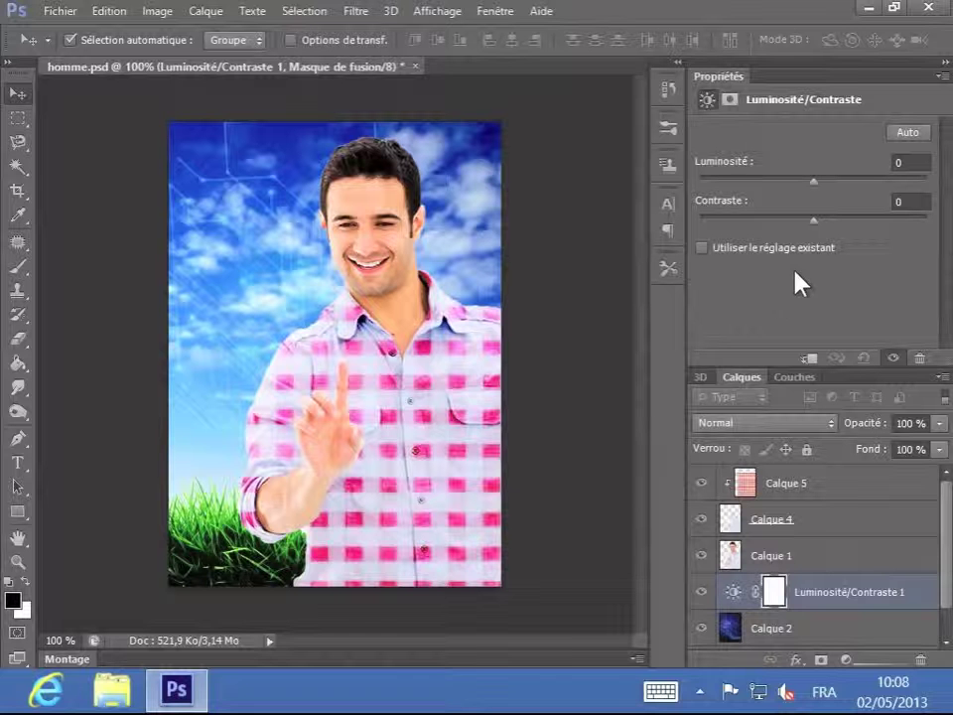
- Set the Luminosité/Contraste adjustment to a brightness of -55 and a contrast of 22
{"action": "left_click", "coordinate": [731, 103]}
{"action": "left_click", "coordinate": [713, 103]}
{"action": "left_click", "coordinate": [730, 100]}
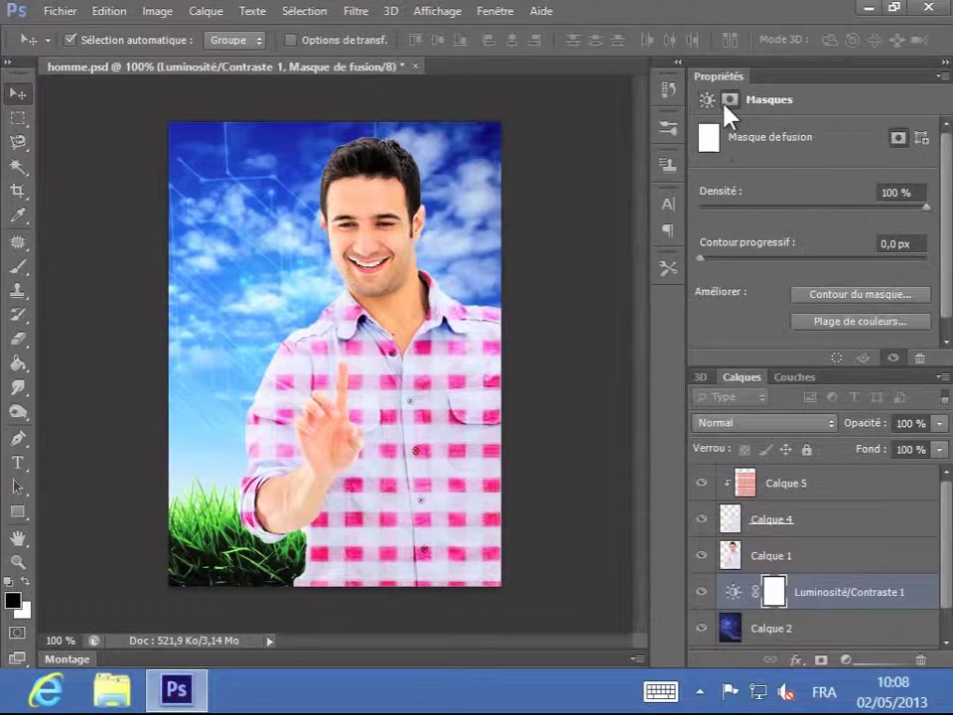
{"action": "left_click", "coordinate": [708, 100]}
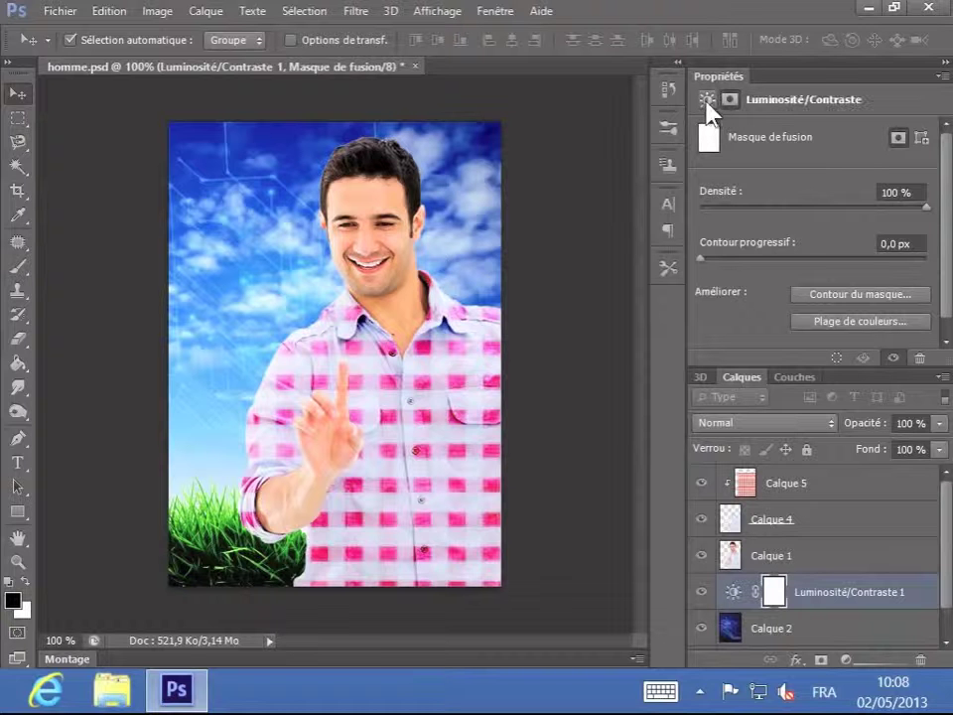
{"action": "left_click", "coordinate": [707, 100]}
{"action": "left_click_drag", "start_coordinate": [844, 186], "coordinate": [835, 226]}
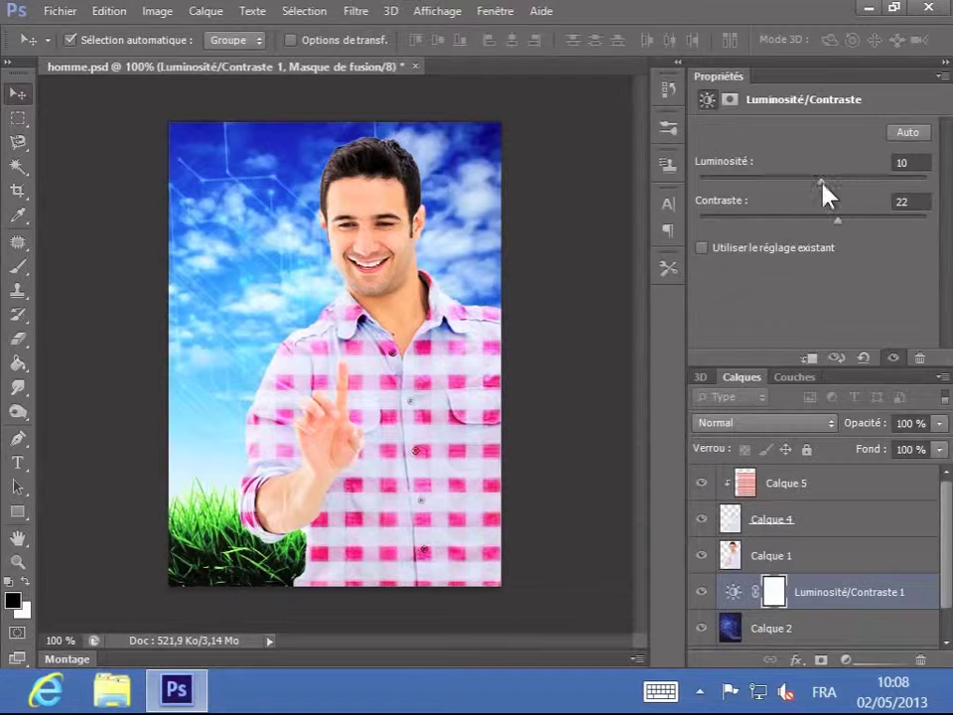
{"action": "left_click_drag", "start_coordinate": [820, 183], "coordinate": [771, 182]}
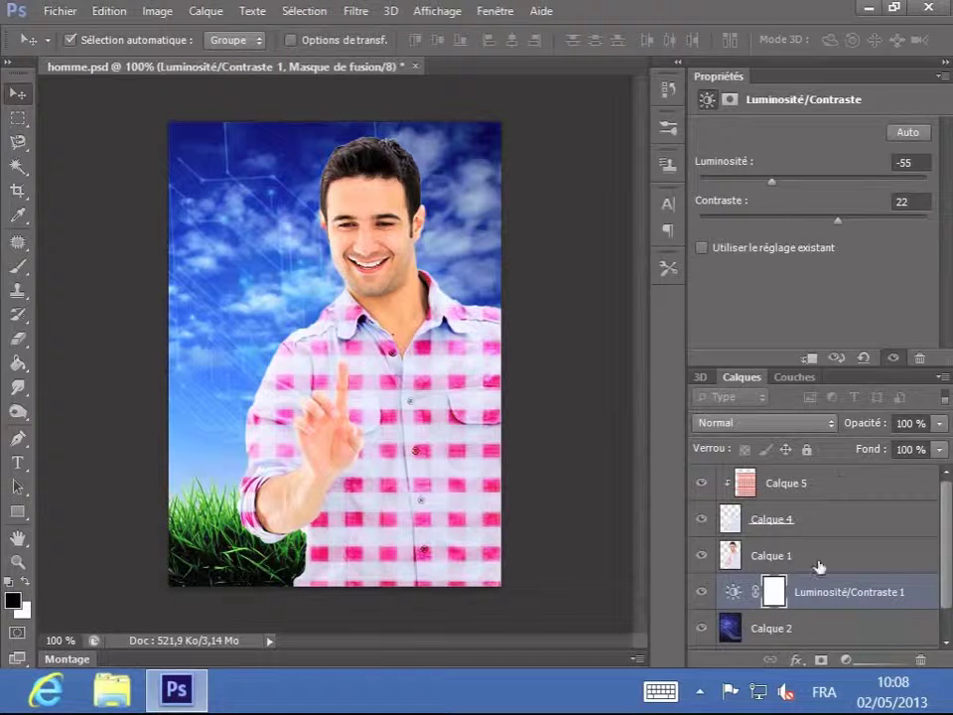
- Add a Niveaux adjustment layer above Calque 2 and set its black point by sampling the blue sky beside the man's head
{"action": "left_click", "coordinate": [790, 635]}
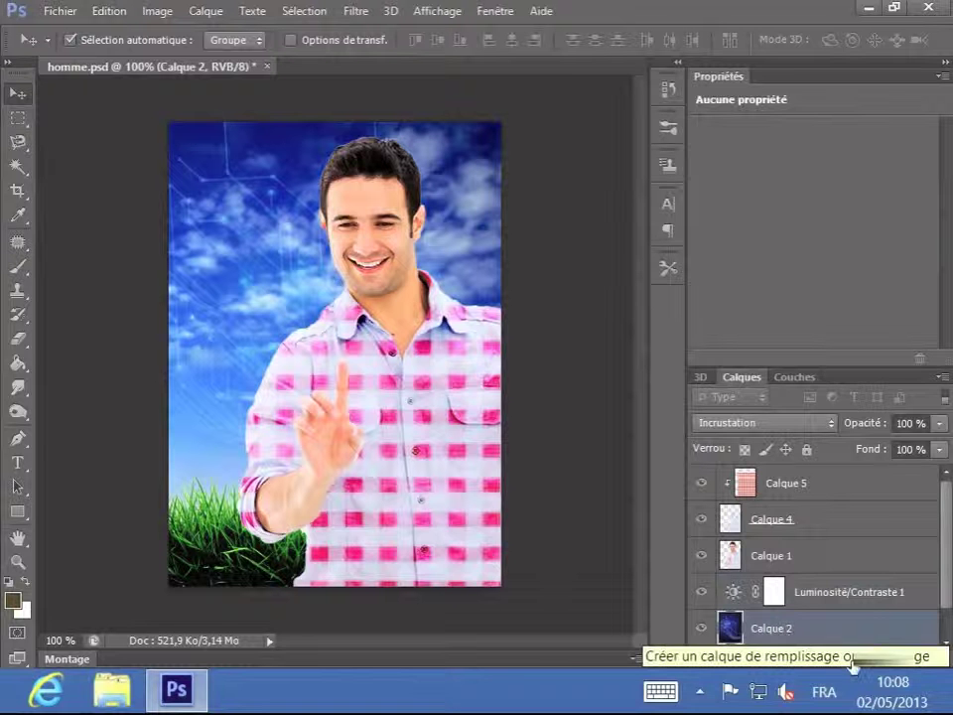
{"action": "left_click", "coordinate": [852, 666]}
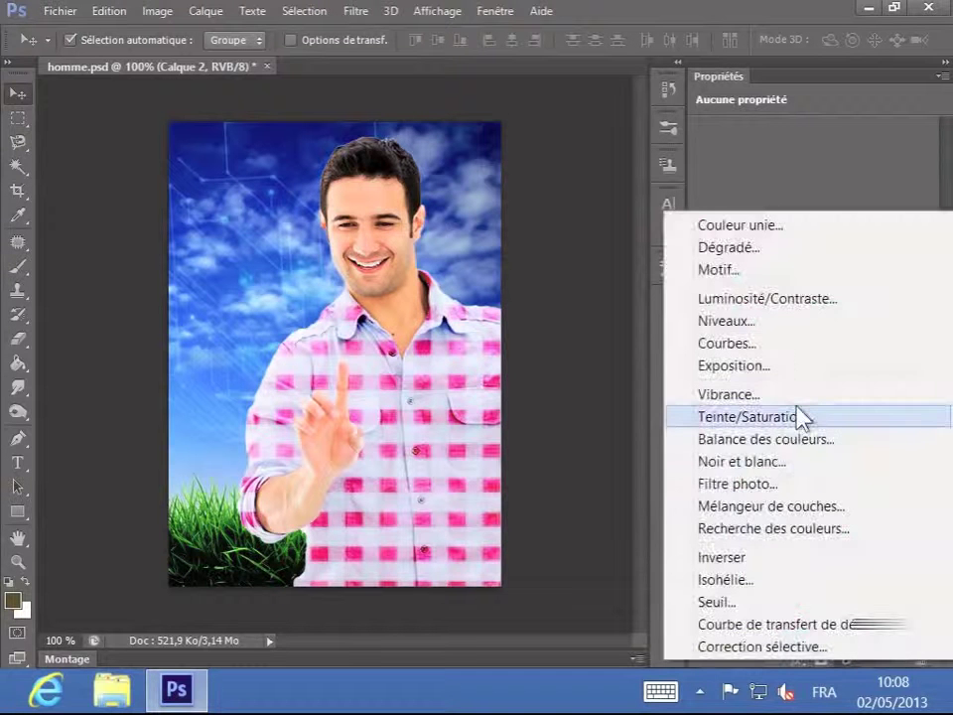
{"action": "left_click", "coordinate": [772, 328]}
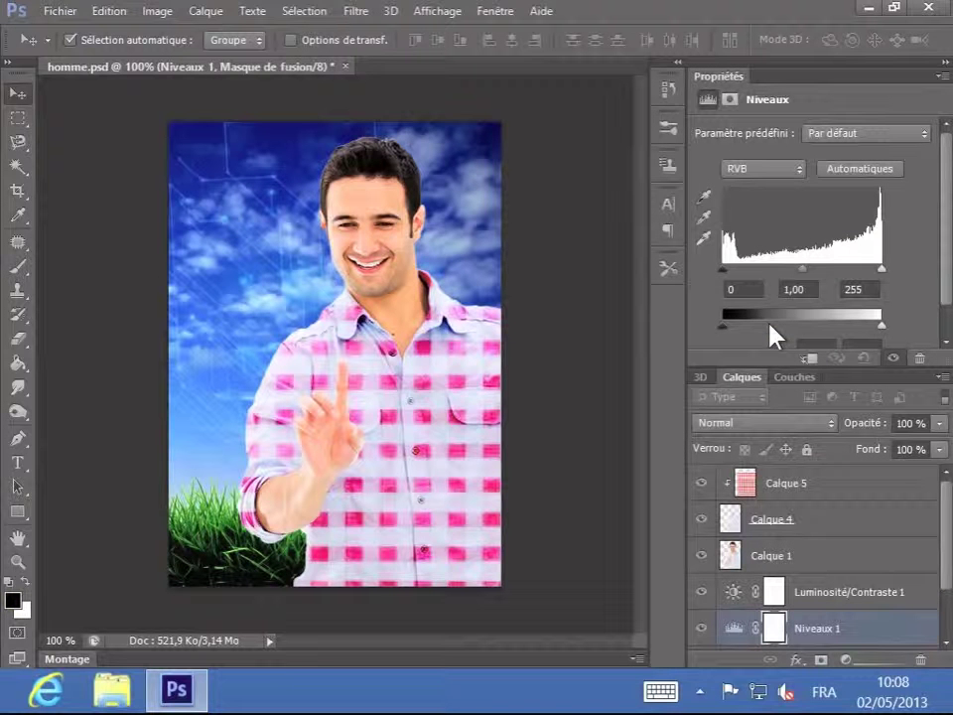
{"action": "left_click", "coordinate": [705, 196]}
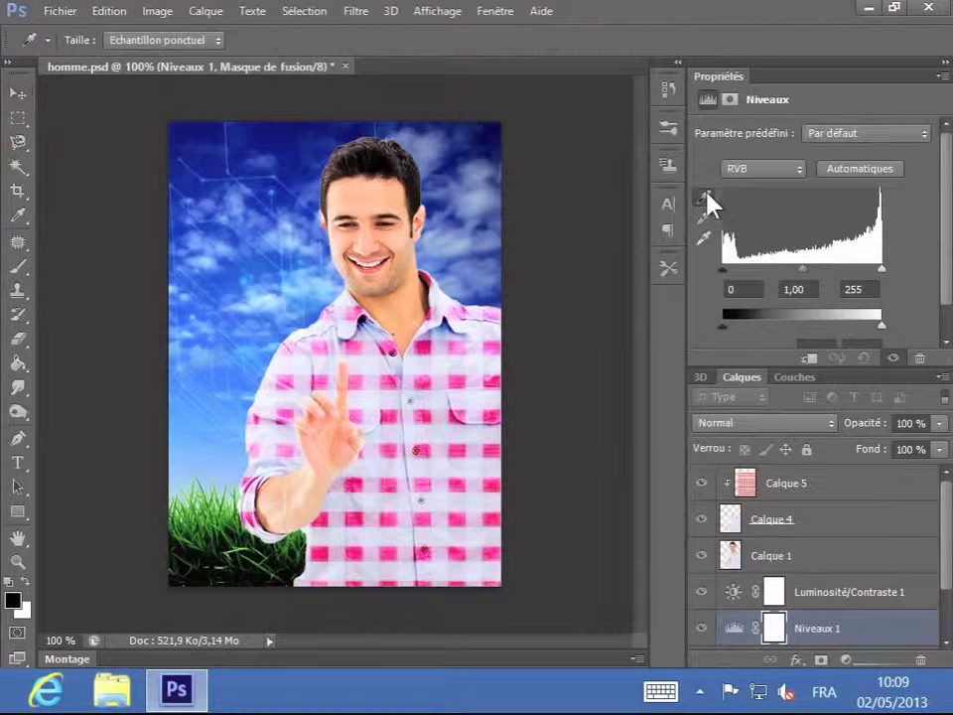
{"action": "left_click", "coordinate": [438, 203]}
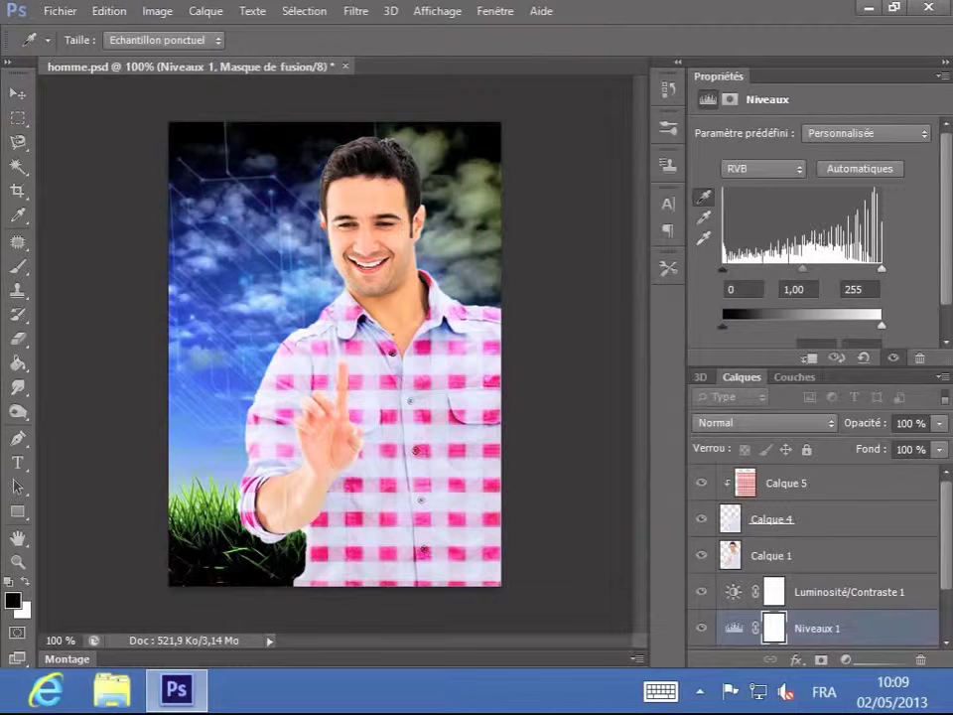
- Try darkening the background by lowering the Niveaux output white level, and restore it to its maximum
{"action": "left_click_drag", "start_coordinate": [881, 325], "coordinate": [816, 330]}
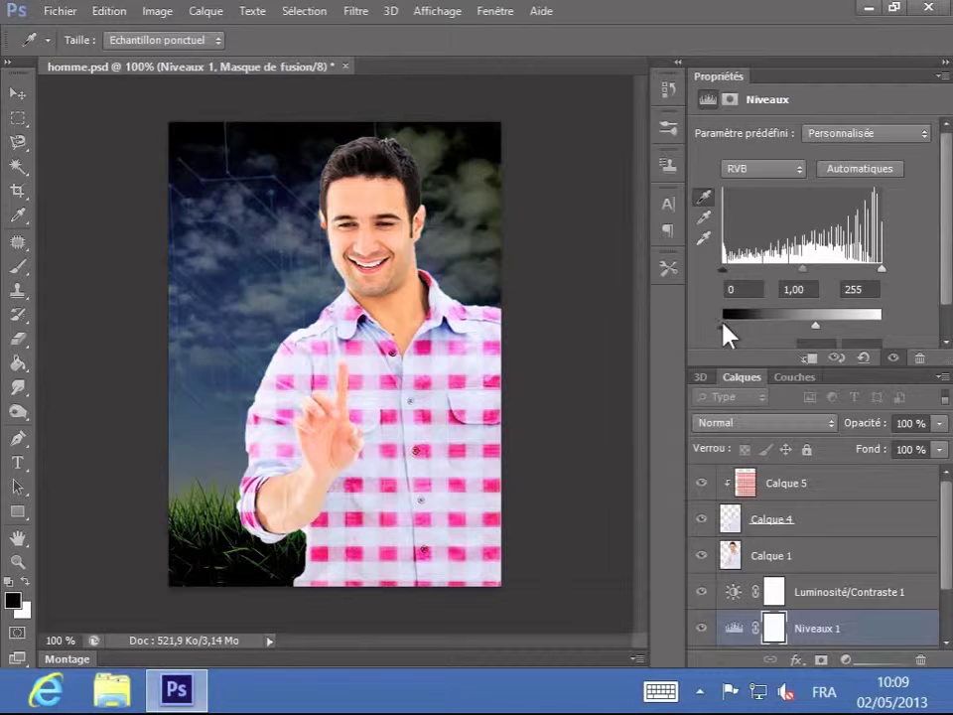
{"action": "mouse_move", "coordinate": [723, 325]}
{"action": "left_mouse_down"}
{"action": "mouse_move", "coordinate": [809, 327]}
{"action": "mouse_move", "coordinate": [719, 328]}
{"action": "left_mouse_up"}
{"action": "left_click_drag", "start_coordinate": [815, 325], "coordinate": [883, 328]}
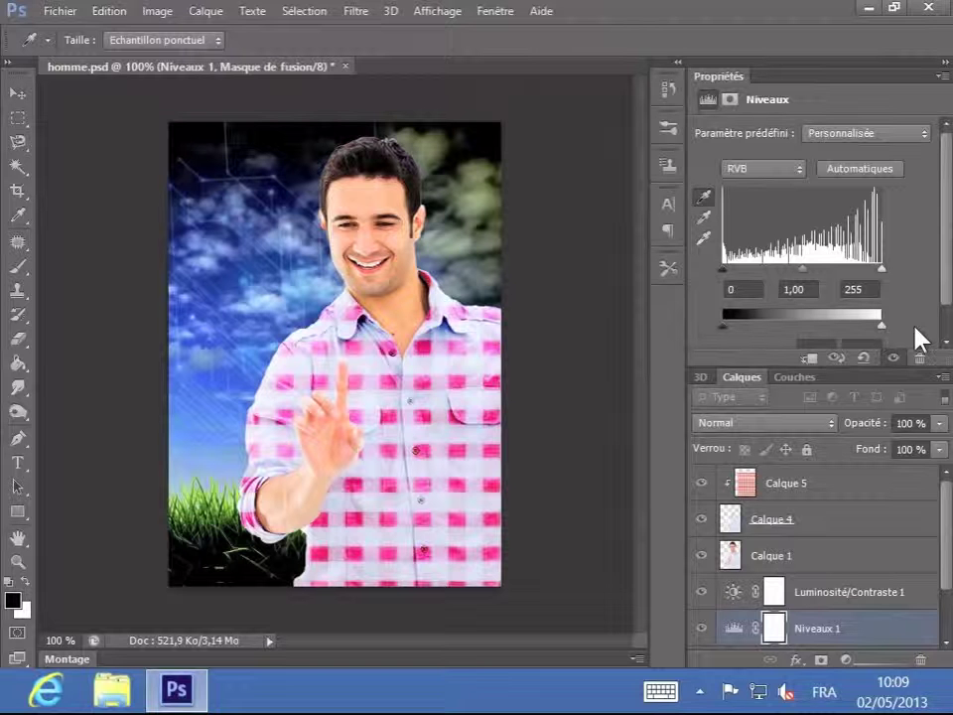
{"action": "left_click", "coordinate": [799, 171]}
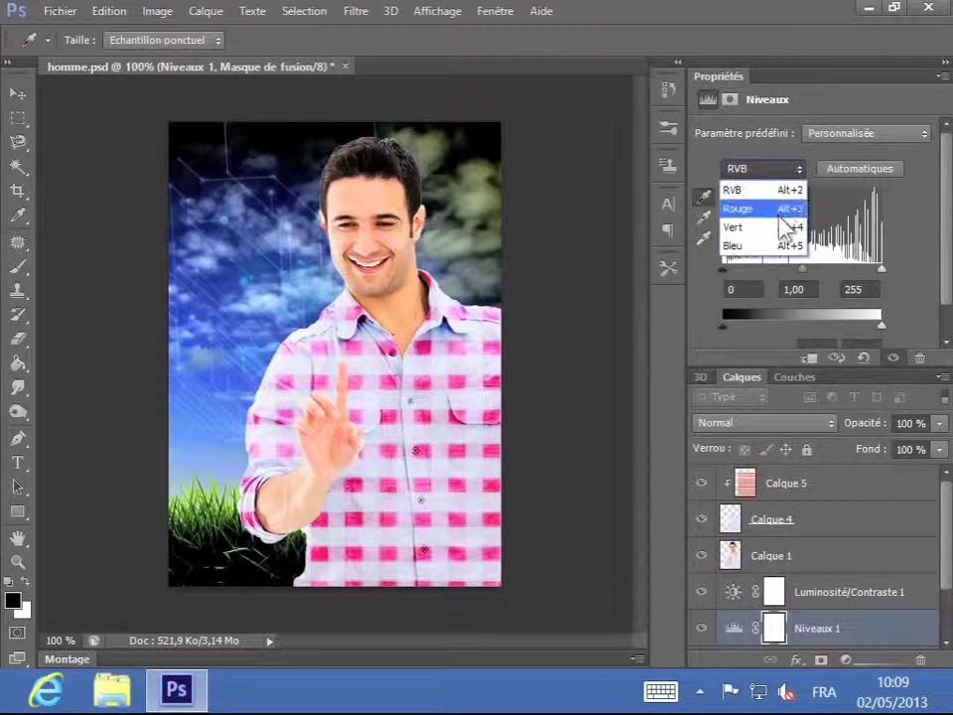
{"action": "left_click", "coordinate": [920, 212]}
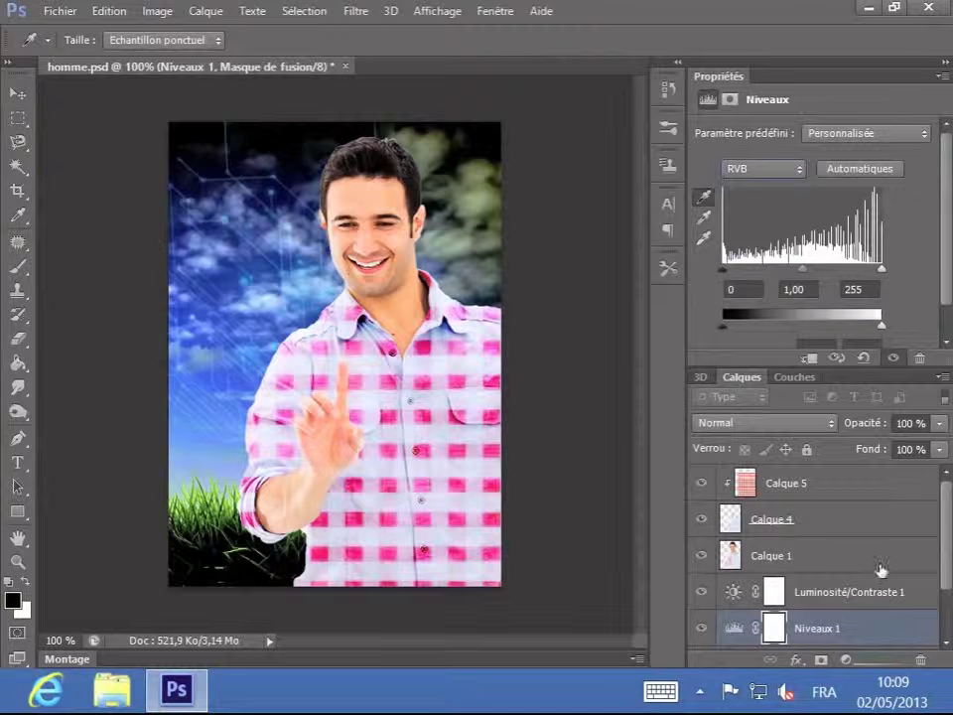
- Add a Teinte/Saturation adjustment layer directly above Calque 2
{"action": "scroll", "coordinate": [950, 608], "scroll_direction": "down", "scroll_amount": 1}
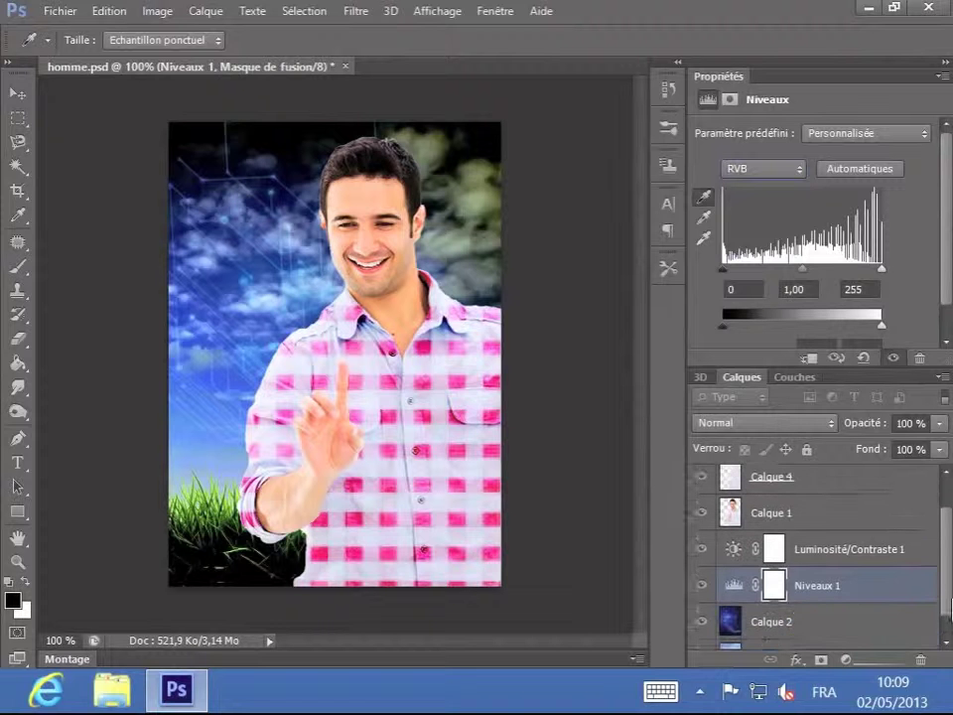
{"action": "scroll", "coordinate": [950, 608], "scroll_direction": "down", "scroll_amount": 1}
{"action": "left_click", "coordinate": [810, 616]}
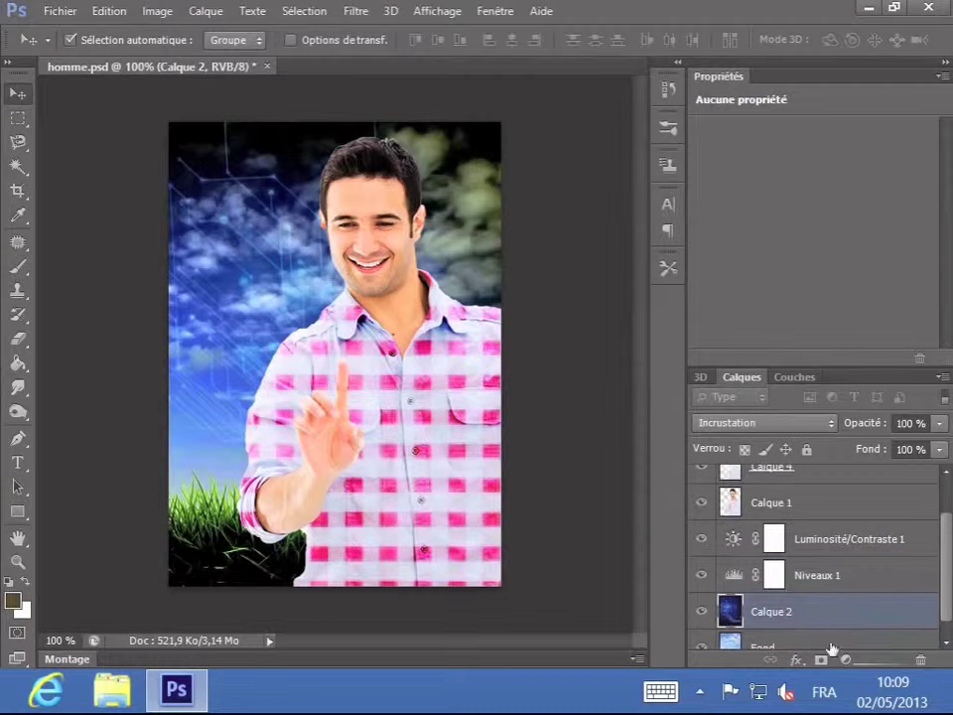
{"action": "left_click", "coordinate": [845, 659]}
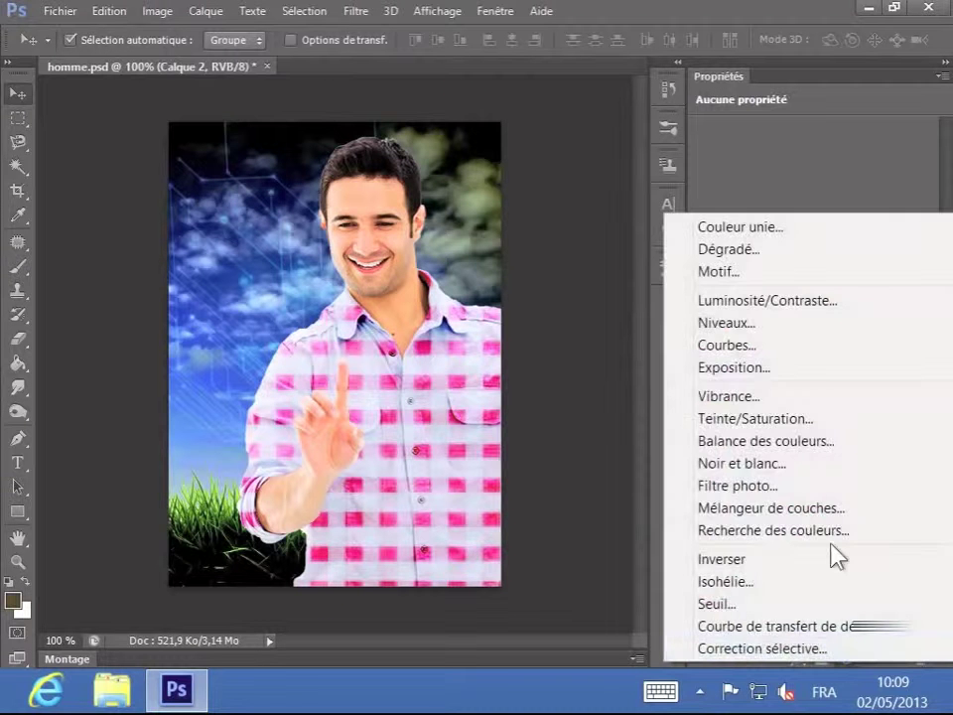
{"action": "left_click", "coordinate": [793, 422]}
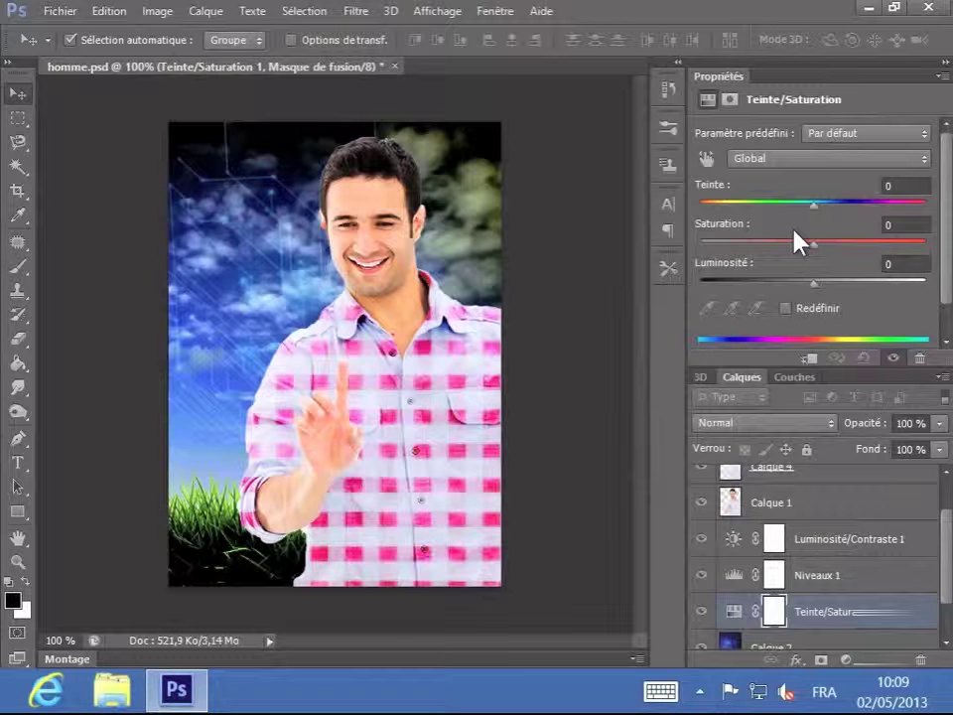
- Shift the hue of the Teinte/Saturation adjustment to +39 for a purple sky
{"action": "left_click", "coordinate": [848, 201]}
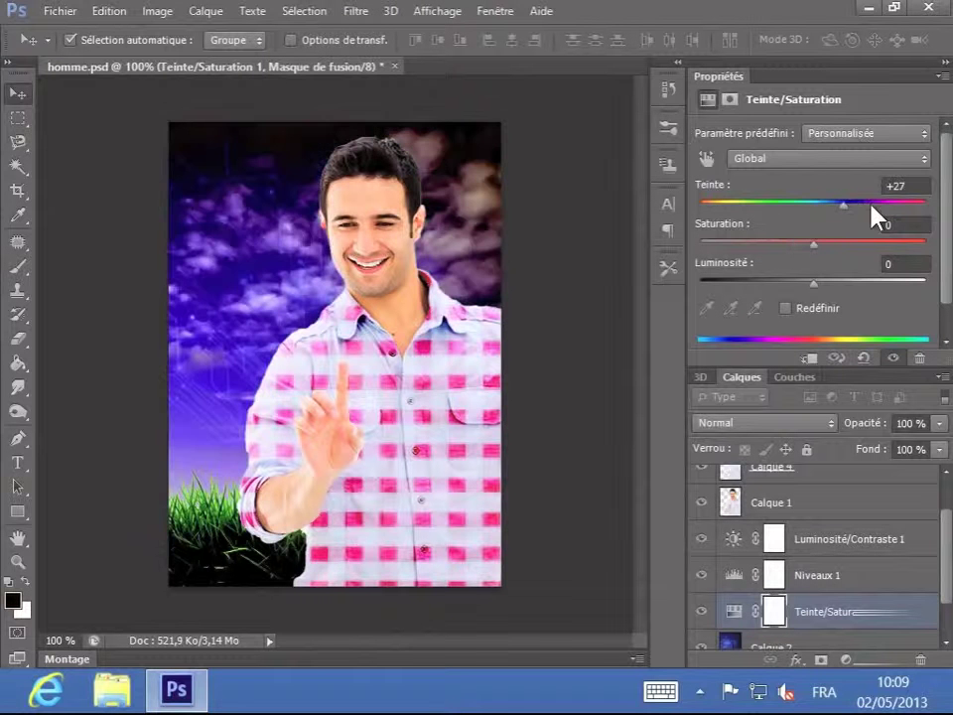
{"action": "left_click_drag", "start_coordinate": [847, 202], "coordinate": [891, 205]}
{"action": "left_click", "coordinate": [902, 203]}
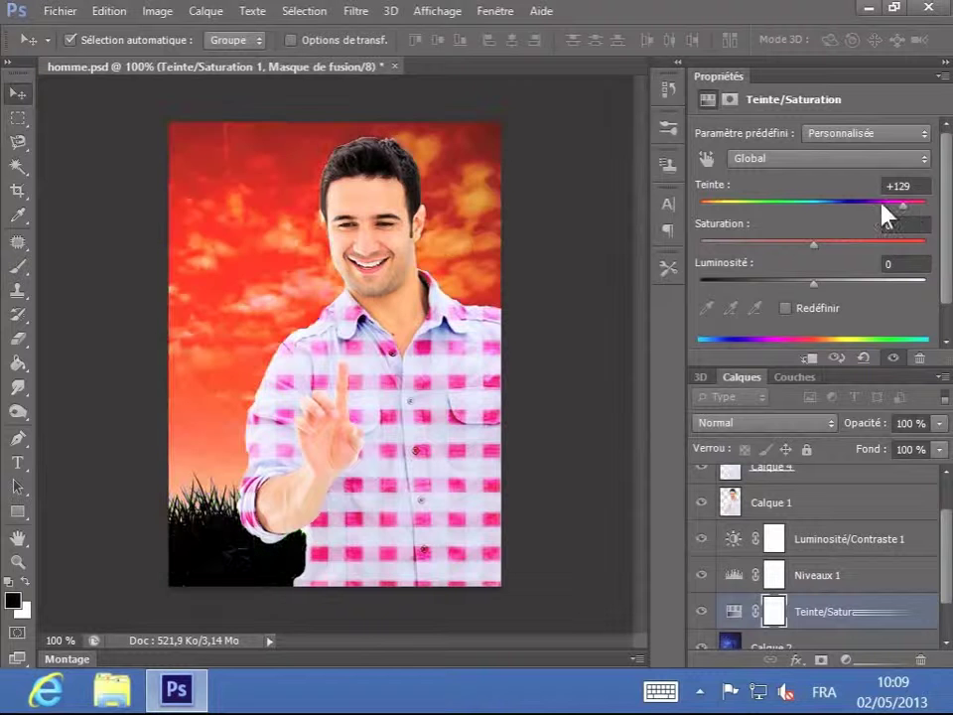
{"action": "left_click_drag", "start_coordinate": [752, 211], "coordinate": [857, 207]}
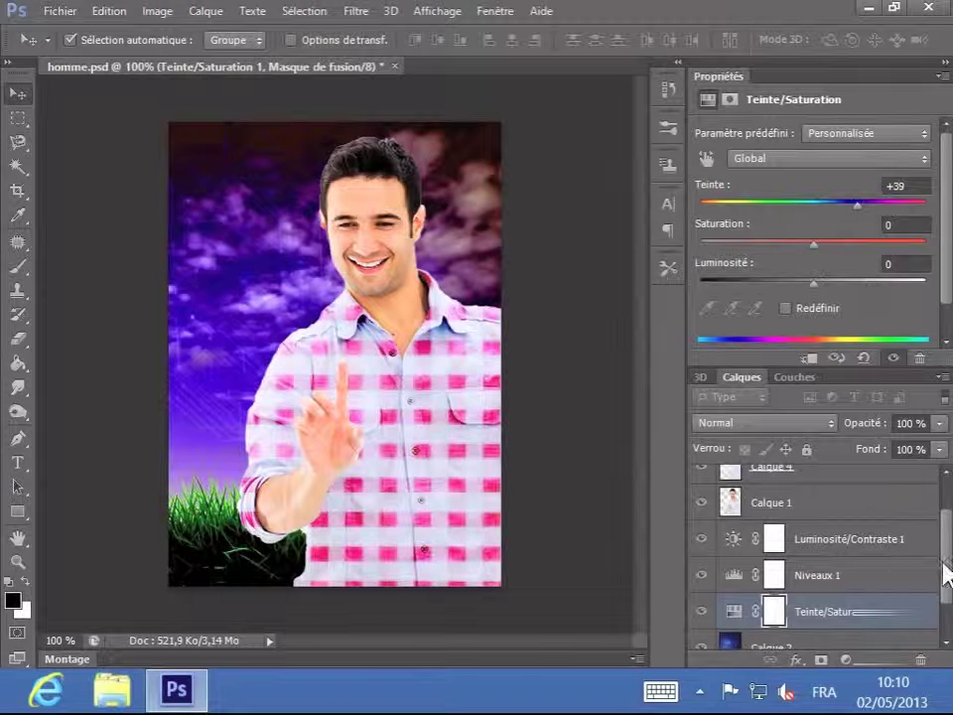
- Add a Courbes adjustment layer above Calque 4 and bend the RVB curve downward to darken the shirt
{"action": "scroll", "coordinate": [948, 568], "scroll_direction": "down", "scroll_amount": 2}
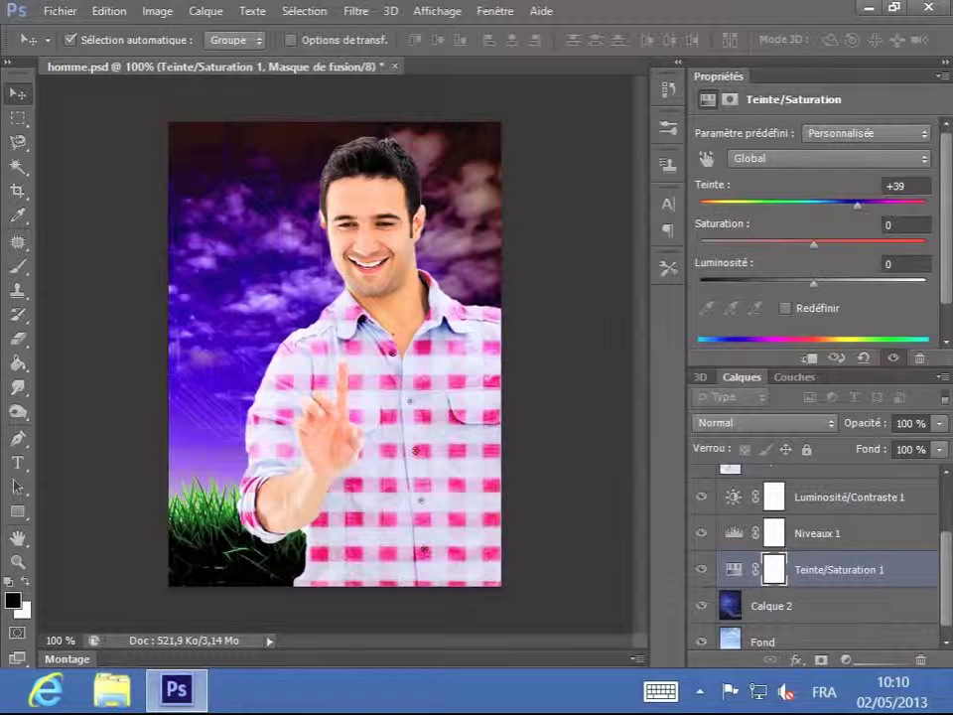
{"action": "left_click_drag", "start_coordinate": [944, 601], "coordinate": [942, 538]}
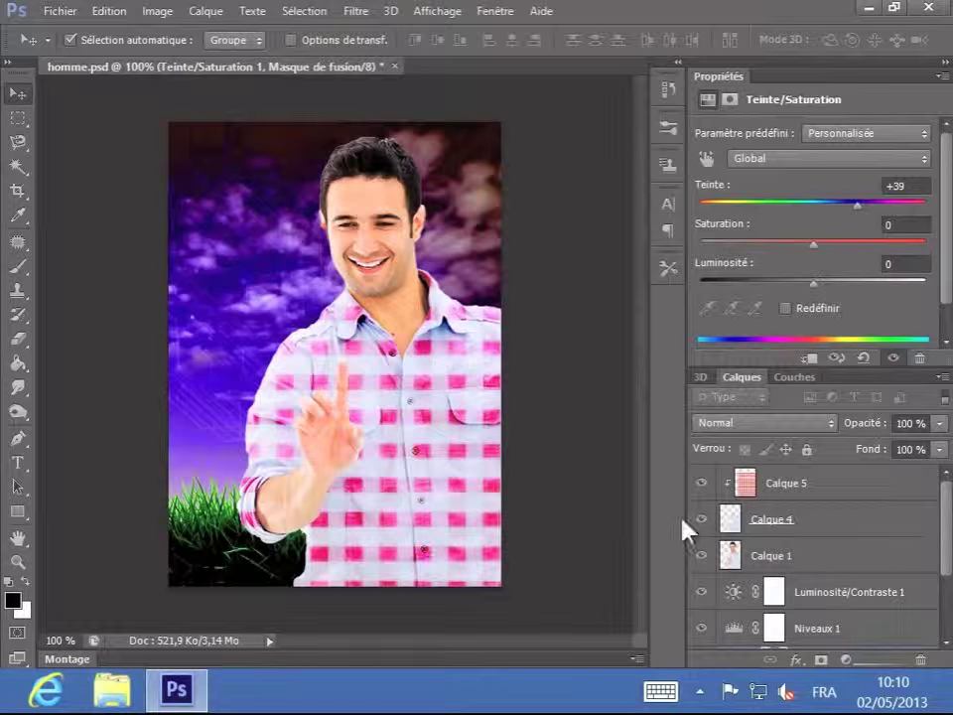
{"action": "left_click", "coordinate": [820, 518]}
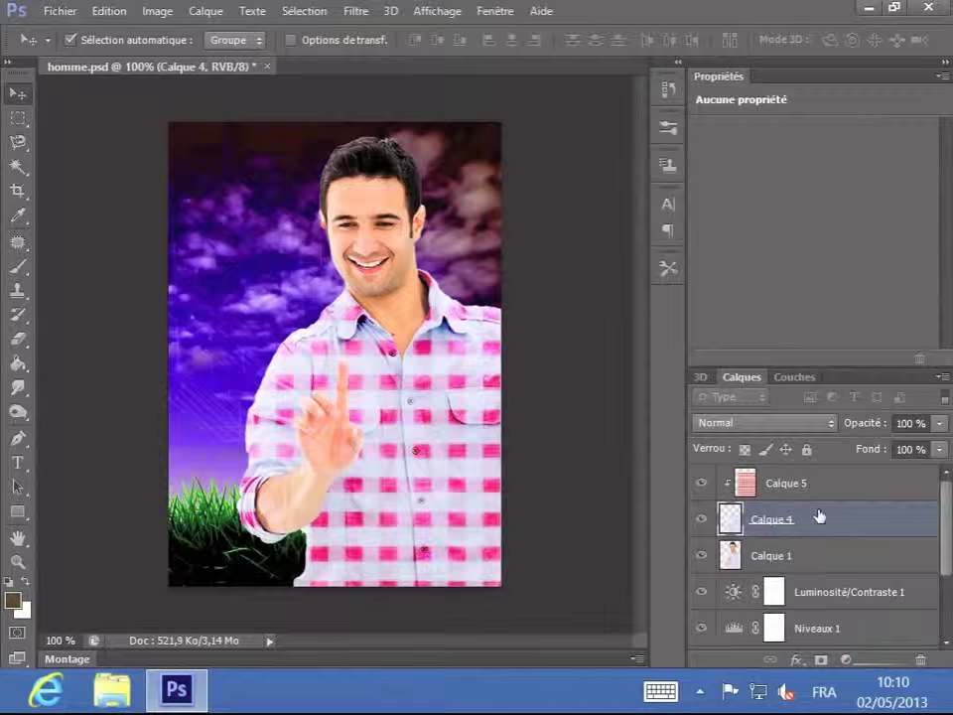
{"action": "left_click", "coordinate": [847, 663]}
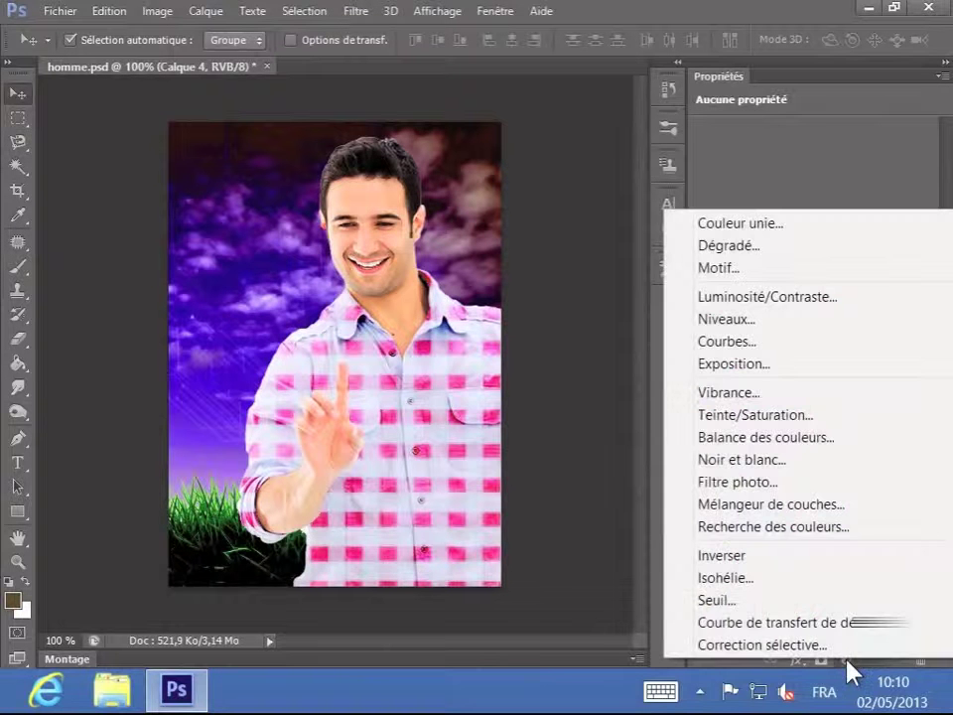
{"action": "left_click", "coordinate": [778, 342]}
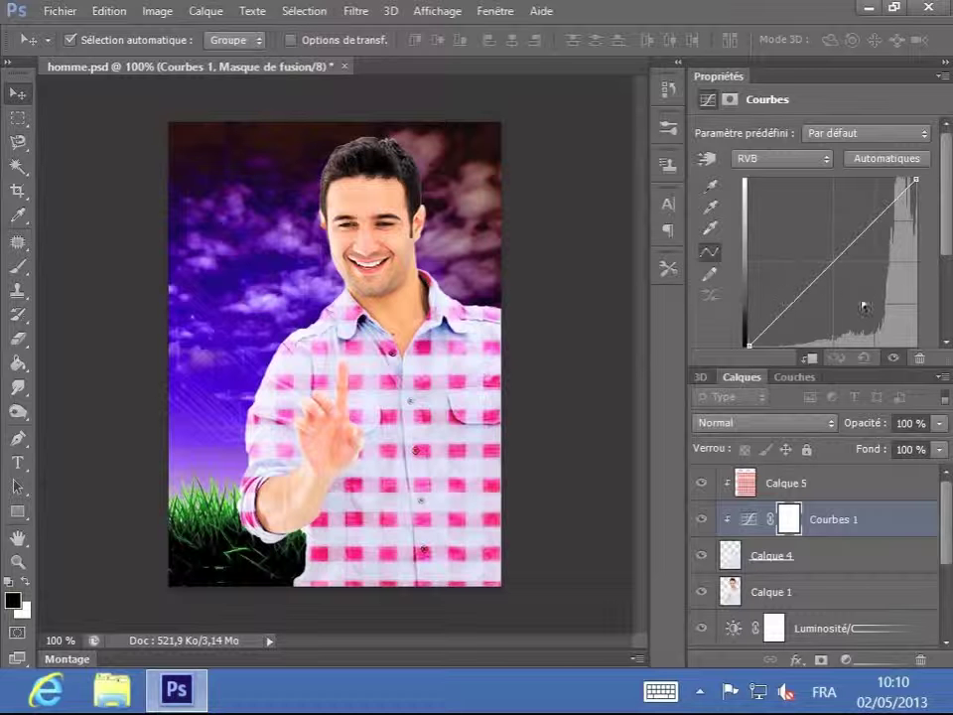
{"action": "left_click_drag", "start_coordinate": [831, 262], "coordinate": [884, 249]}
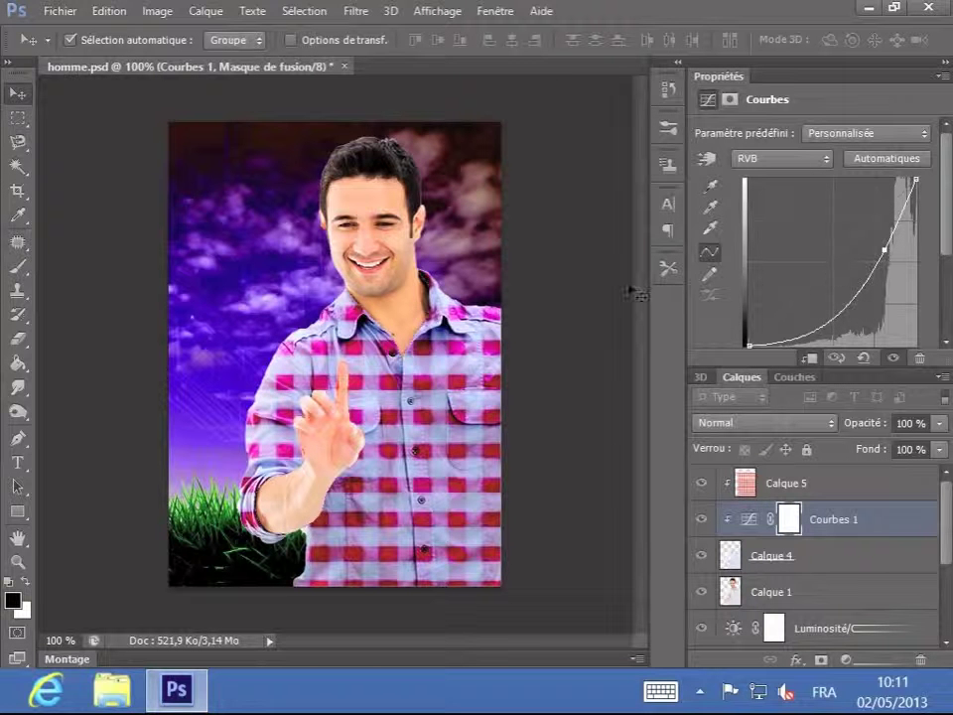
- Select Calque 1, the layer containing the man
{"action": "left_click", "coordinate": [767, 593]}
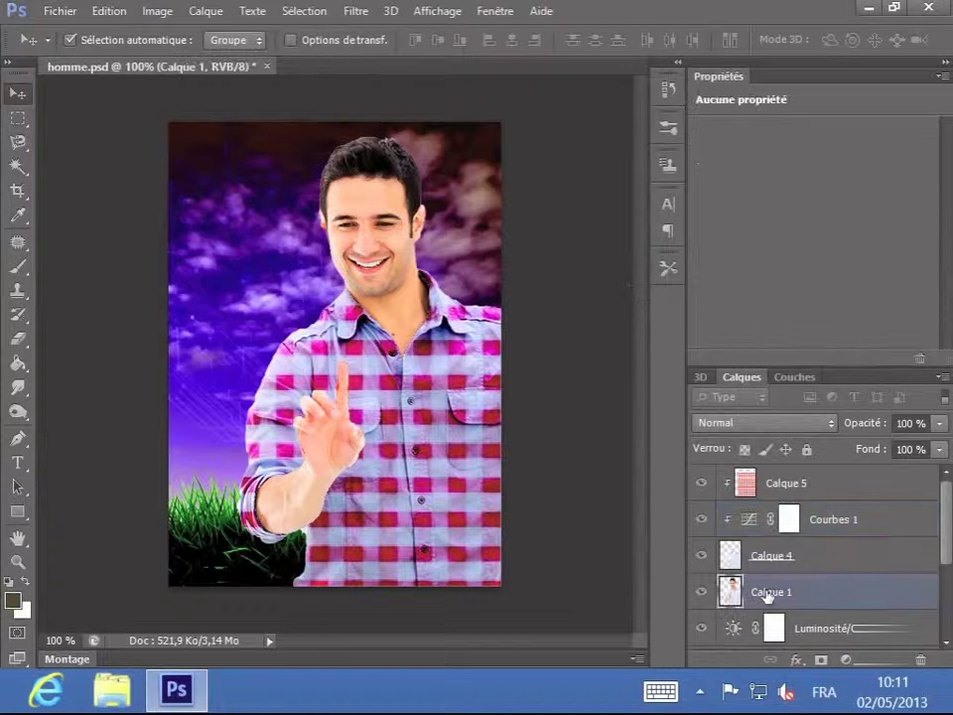